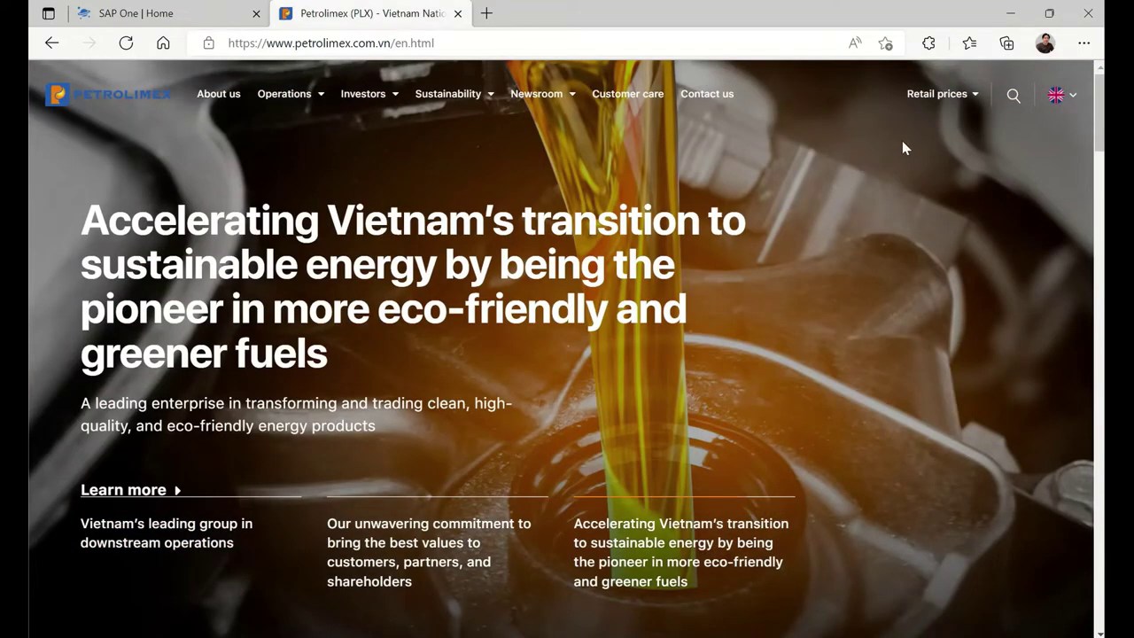
Check the Zone 1 and Zone 2 retail prices on Petrolimex, then switch to the TransportShouldCost workbook
{"action": "mouse_move", "coordinate": [943, 97]}
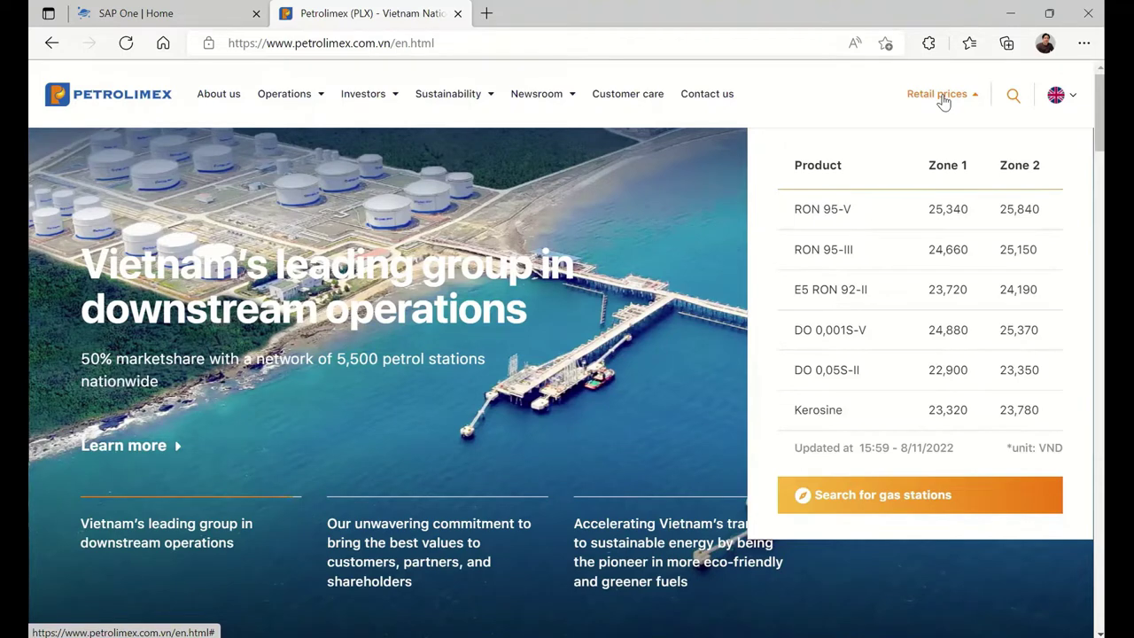
{"action": "key", "text": "alt+Tab"}
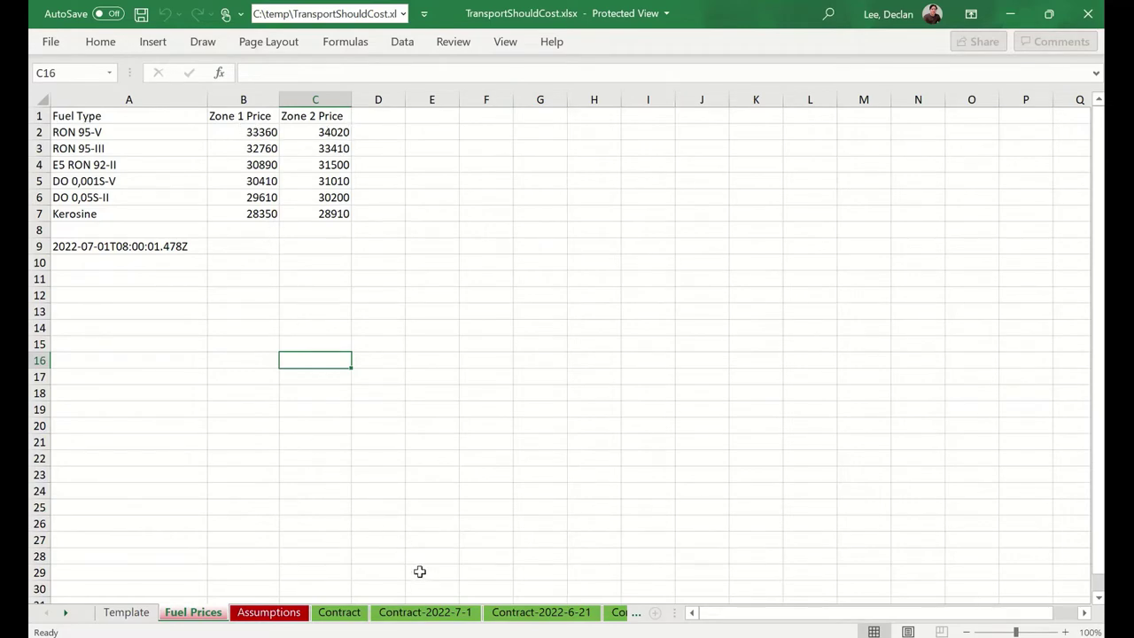
Review the Contract-2022-7-1 price table, then return to the 'Retrieve Fuel Prices and Excel Update' automation
{"action": "left_click", "coordinate": [431, 617]}
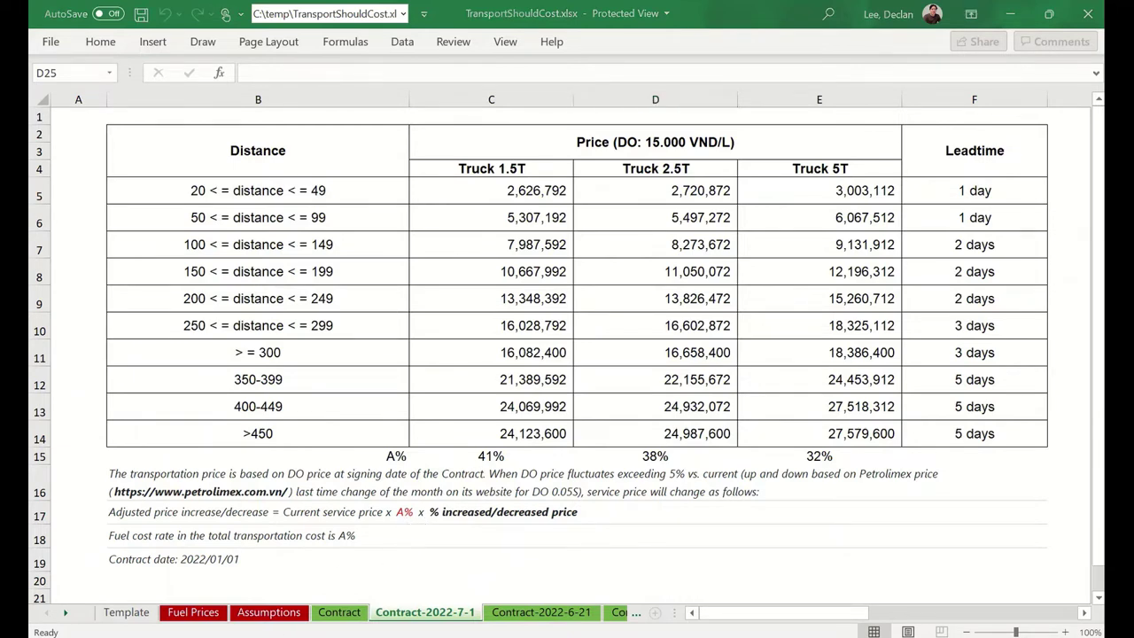
{"action": "key", "text": "alt+Tab"}
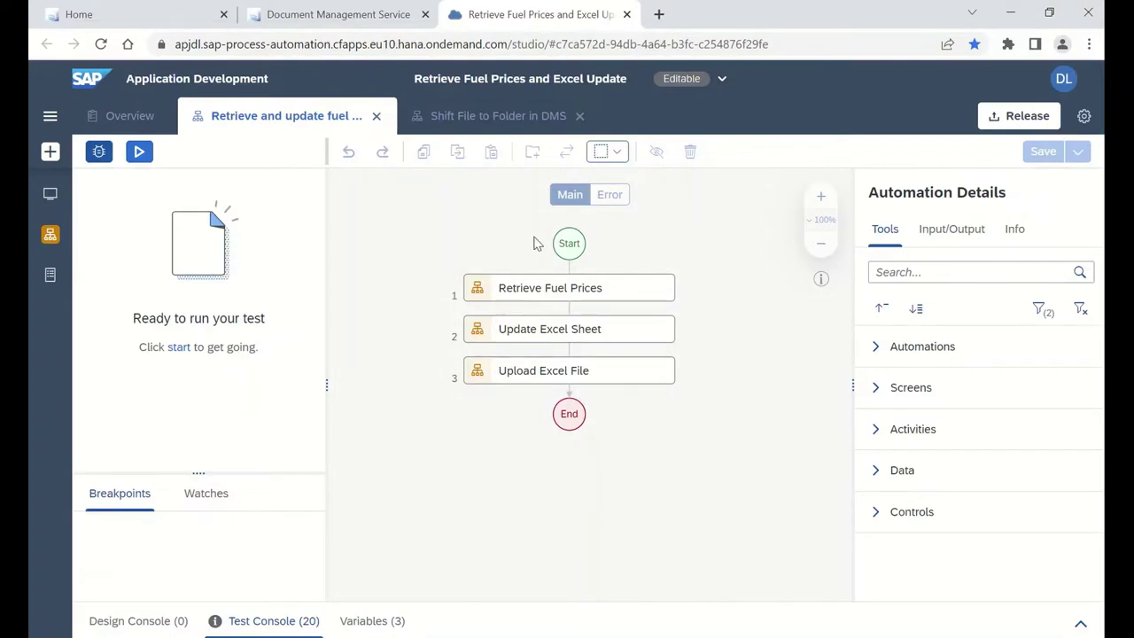
Go from the SAP home page to Document Management Service, where Excel Workflow is empty
{"action": "left_click", "coordinate": [212, 17]}
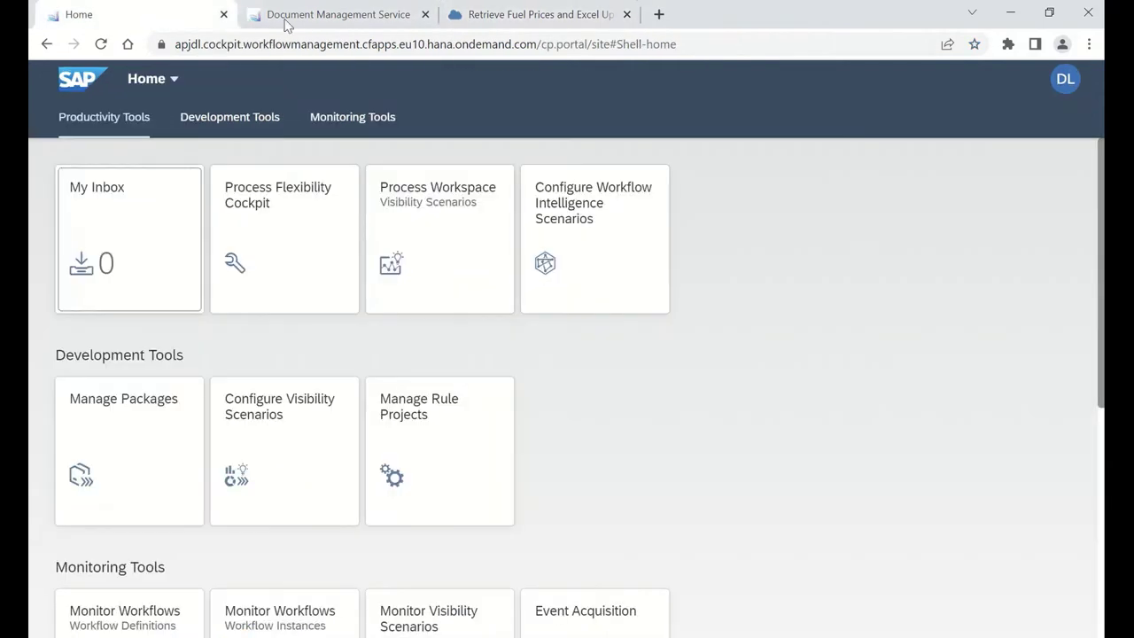
{"action": "left_click", "coordinate": [319, 21]}
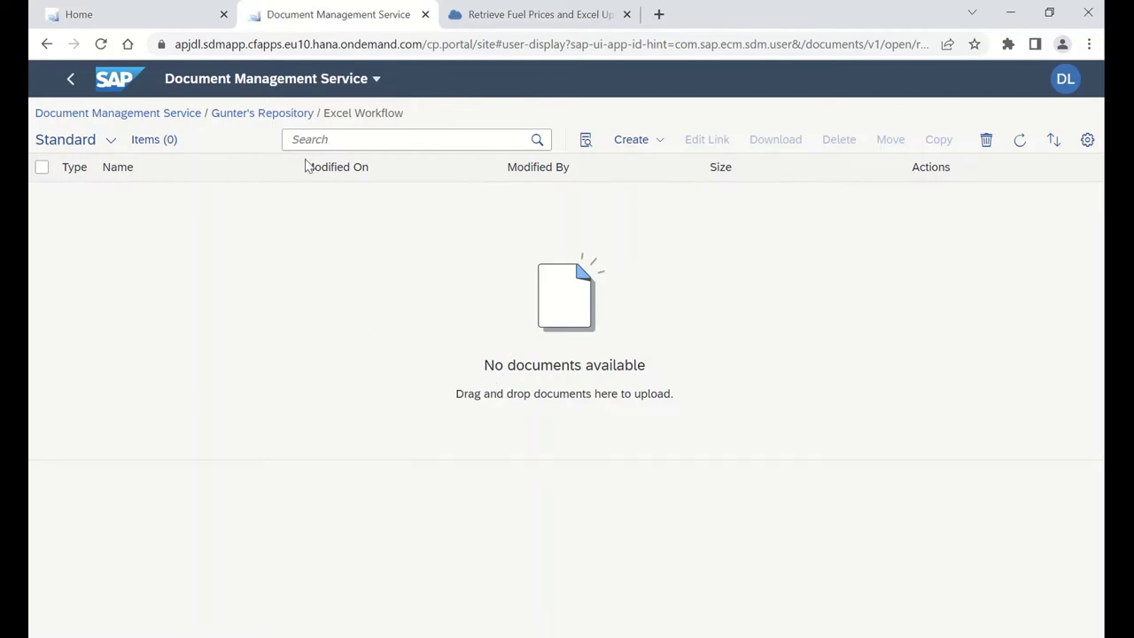
Confirm Excel Workflow has no documents and list the Excel Approved, Rejected and Workflow folders
{"action": "left_click", "coordinate": [288, 114]}
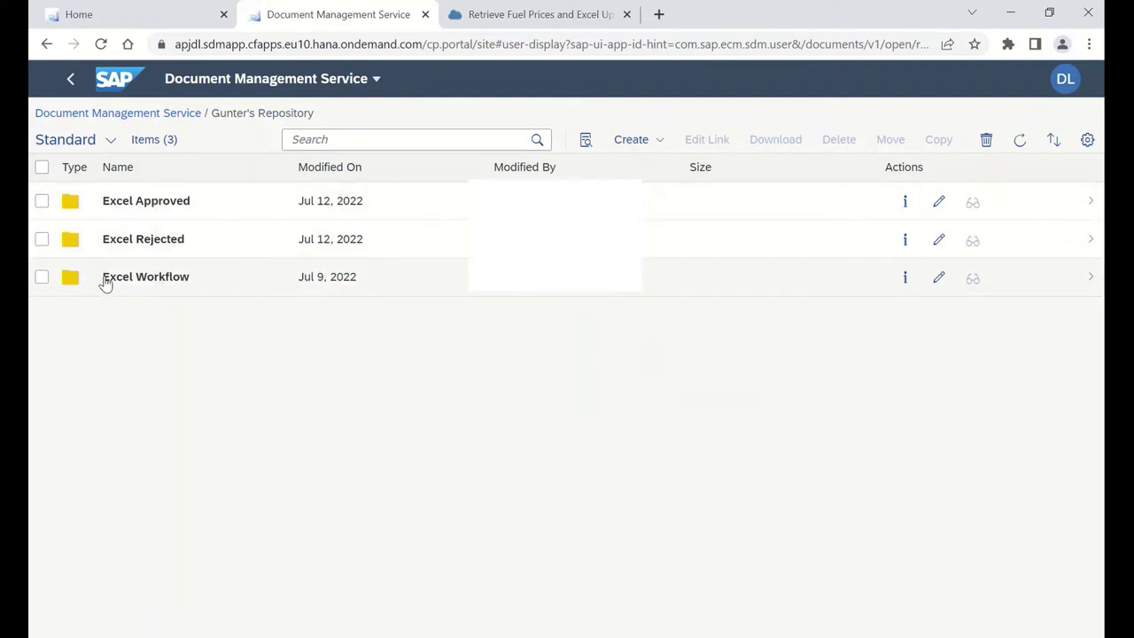
{"action": "left_click", "coordinate": [146, 280]}
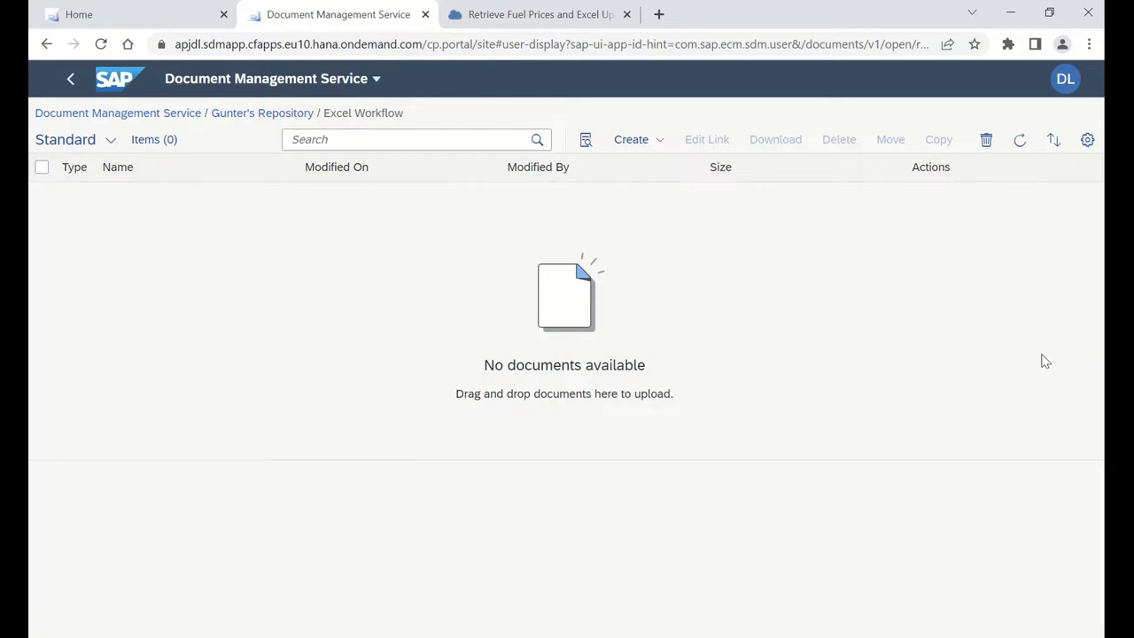
{"action": "left_click", "coordinate": [174, 21]}
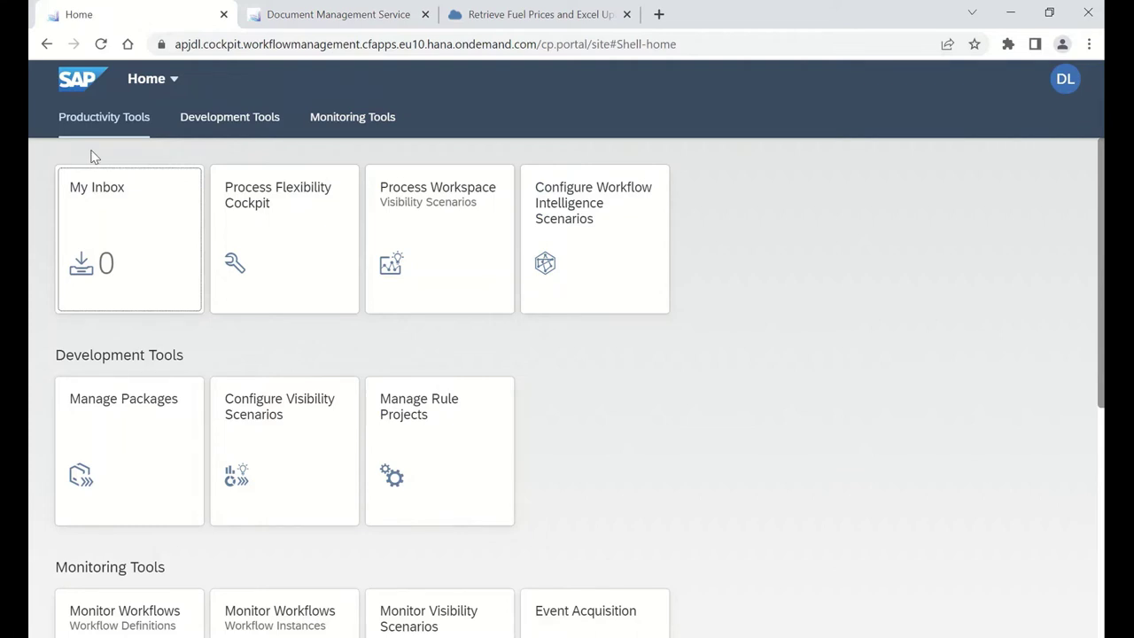
{"action": "left_click", "coordinate": [315, 23]}
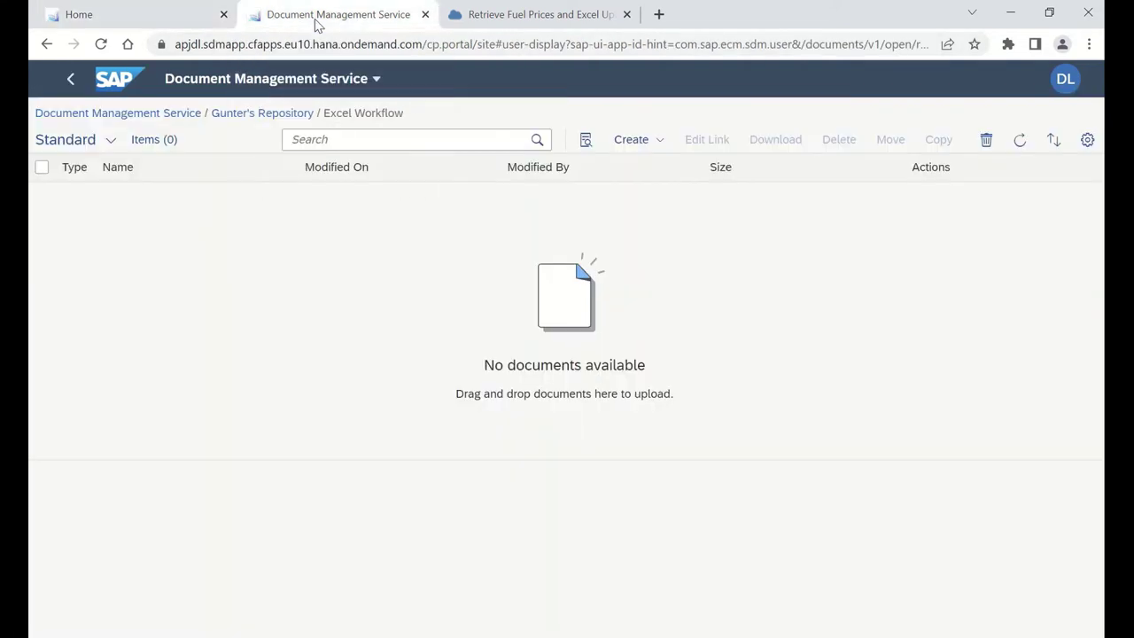
{"action": "left_click", "coordinate": [268, 107]}
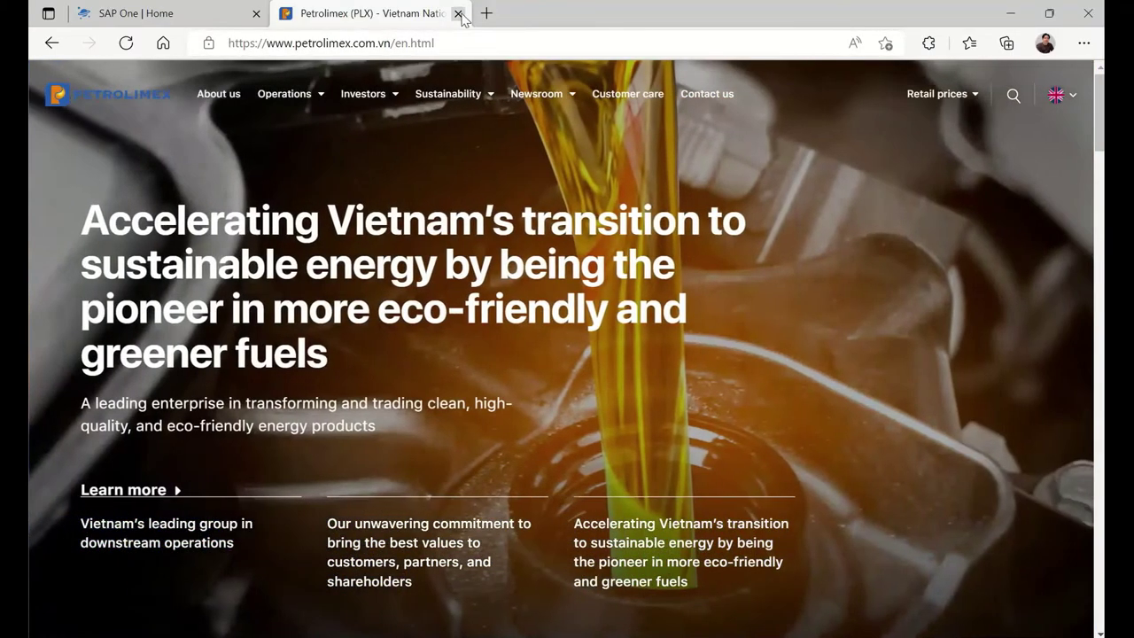
Close the Petrolimex page and return to the 'Retrieve Fuel Prices and Excel Update' automation
{"action": "left_click", "coordinate": [458, 13]}
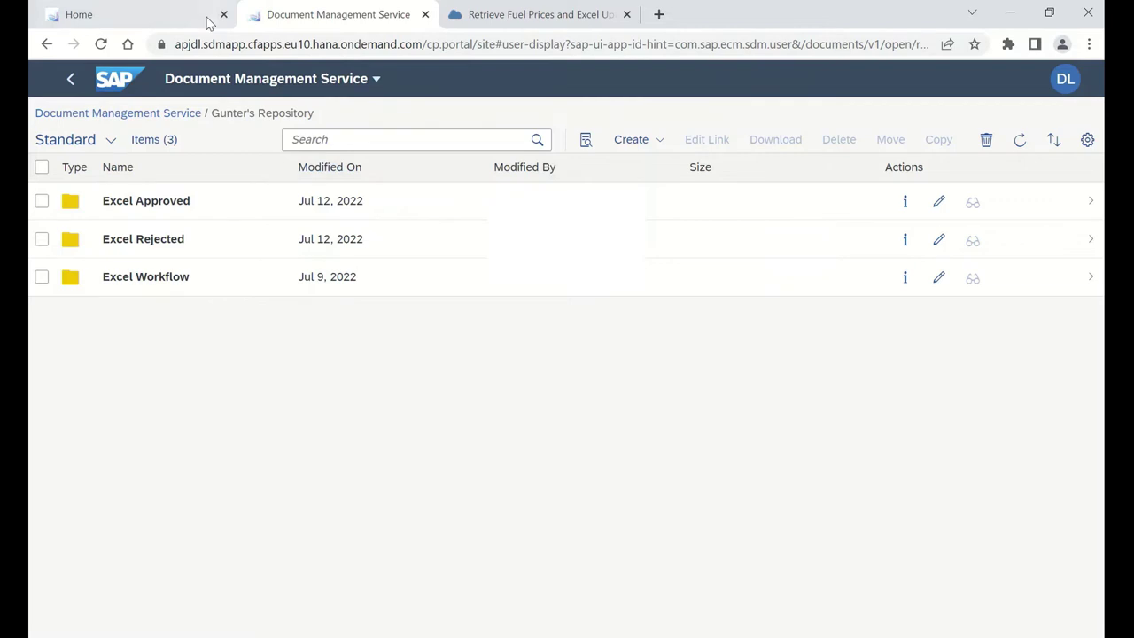
{"action": "left_click", "coordinate": [513, 14]}
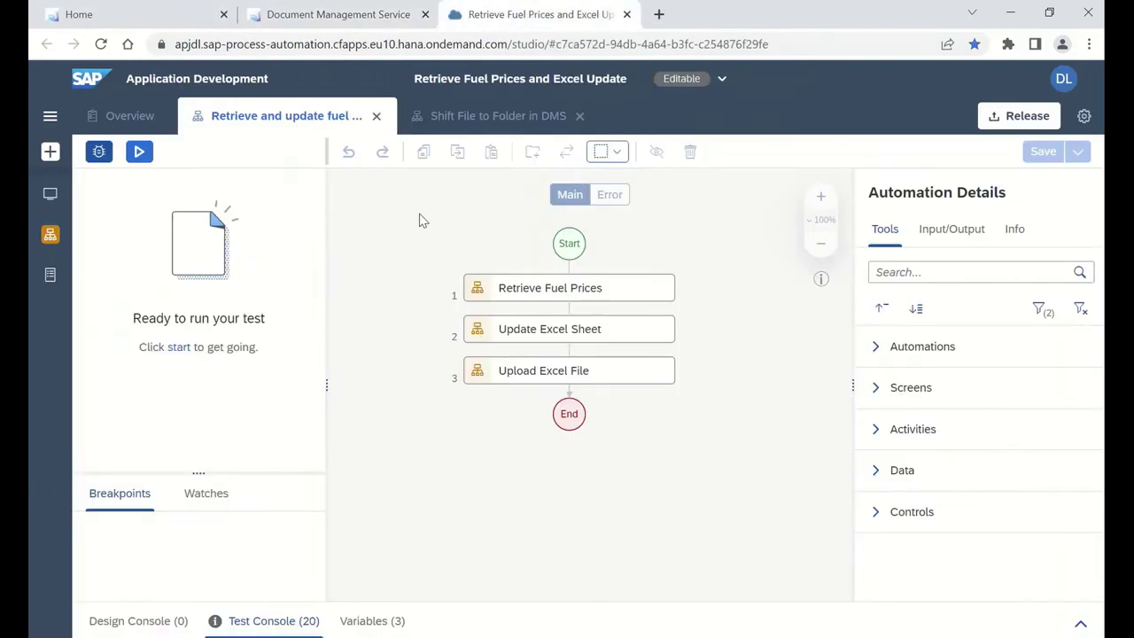
Test-run the automation and maximize the Excel window filling the new Contract-2022-8-11 sheet
{"action": "left_click", "coordinate": [142, 153]}
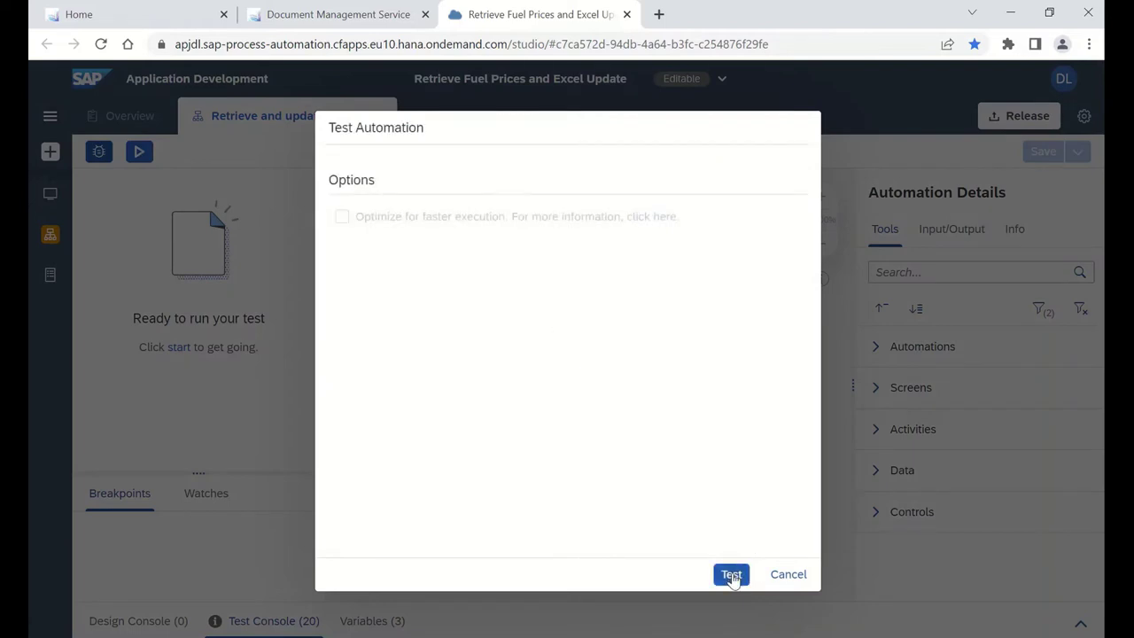
{"action": "left_click", "coordinate": [730, 575]}
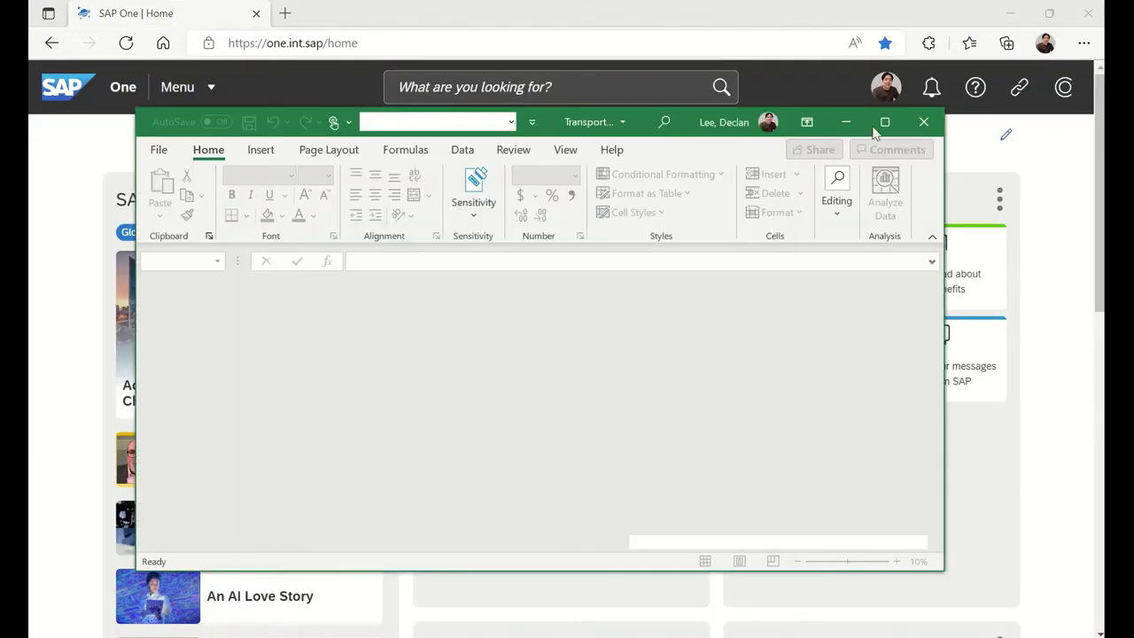
{"action": "left_click", "coordinate": [884, 122]}
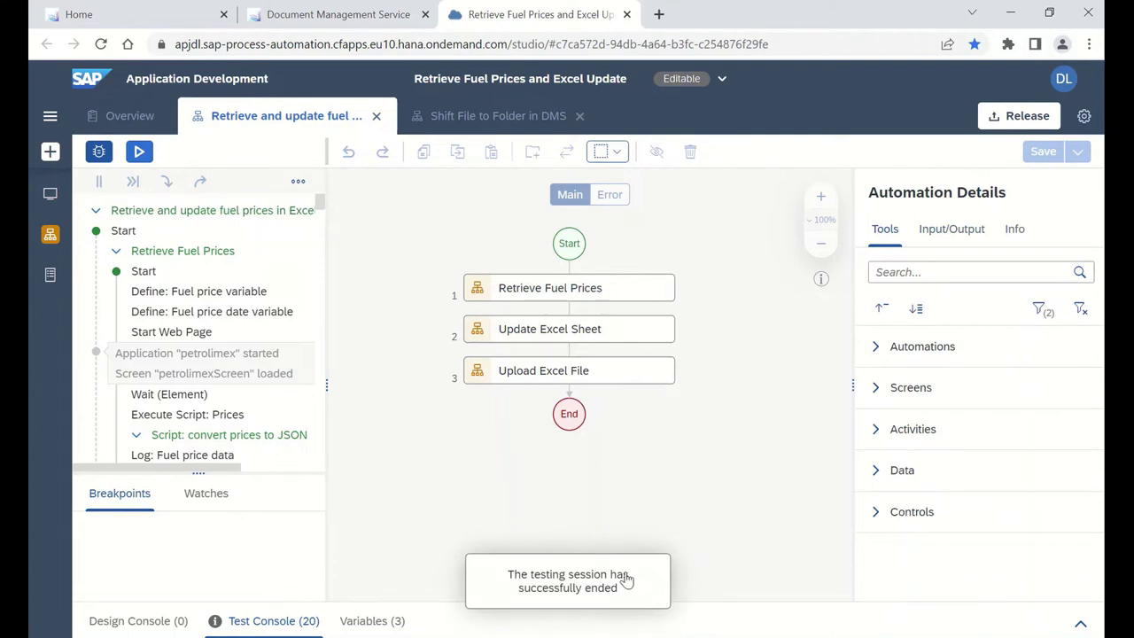
Verify the 36 KB TransportShouldCost xlsx in Excel Workflow, then open its approval task in My Inbox
{"action": "left_click", "coordinate": [324, 16]}
{"action": "left_click", "coordinate": [160, 284]}
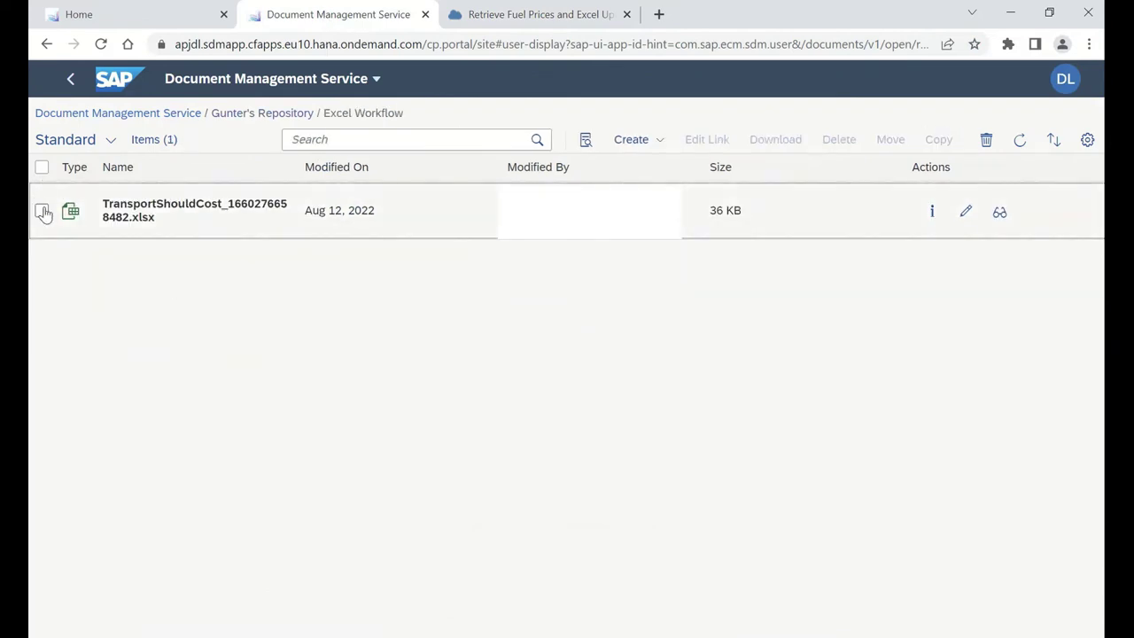
{"action": "left_click", "coordinate": [105, 16]}
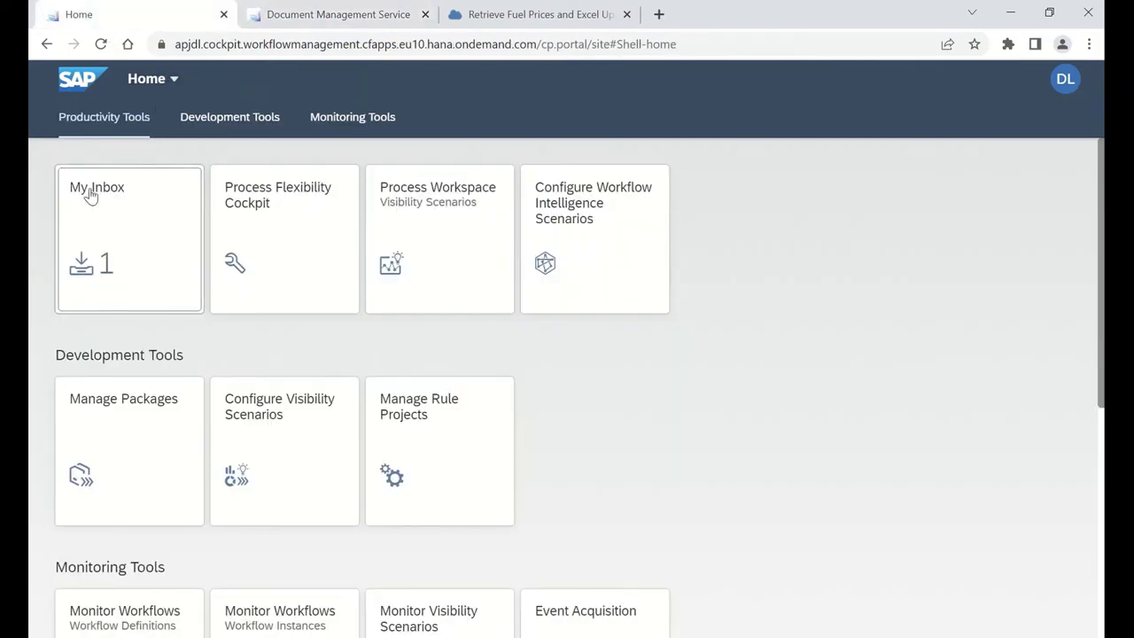
{"action": "left_click", "coordinate": [121, 210]}
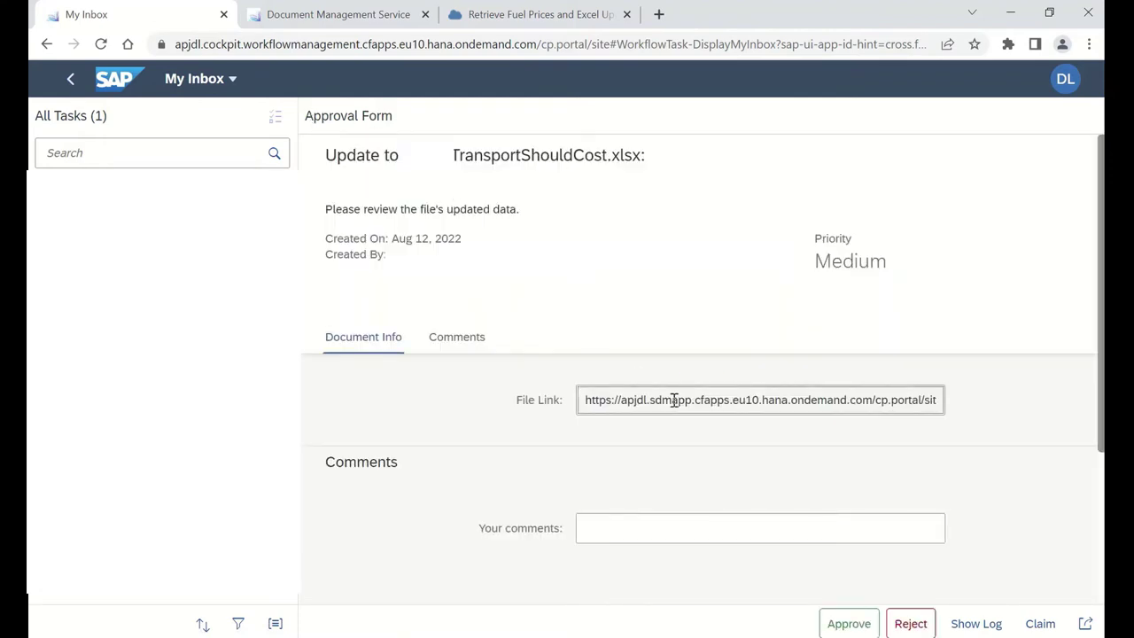
Copy the task's File Link URL, load it in the DMS tab, and open TransportShouldCost_1660276658482.xlsx in Excel
{"action": "double_click", "coordinate": [675, 400]}
{"action": "left_click", "coordinate": [860, 403]}
{"action": "triple_click", "coordinate": [743, 400]}
{"action": "right_click", "coordinate": [742, 400]}
{"action": "left_click", "coordinate": [772, 422]}
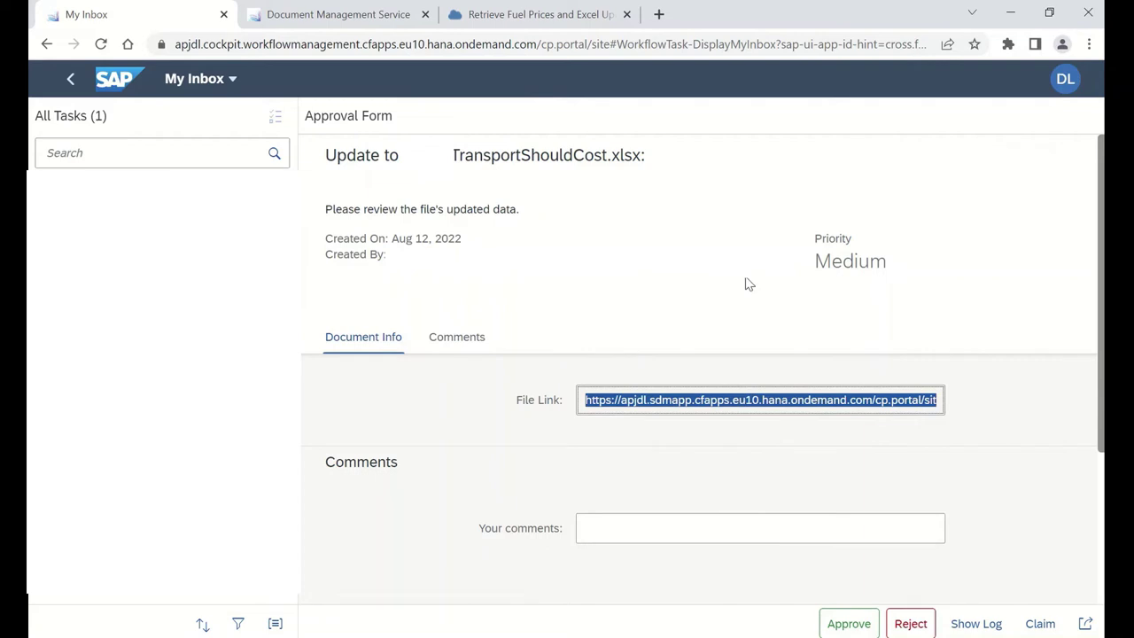
{"action": "left_click", "coordinate": [336, 14]}
{"action": "left_click", "coordinate": [363, 43]}
{"action": "right_click", "coordinate": [365, 49]}
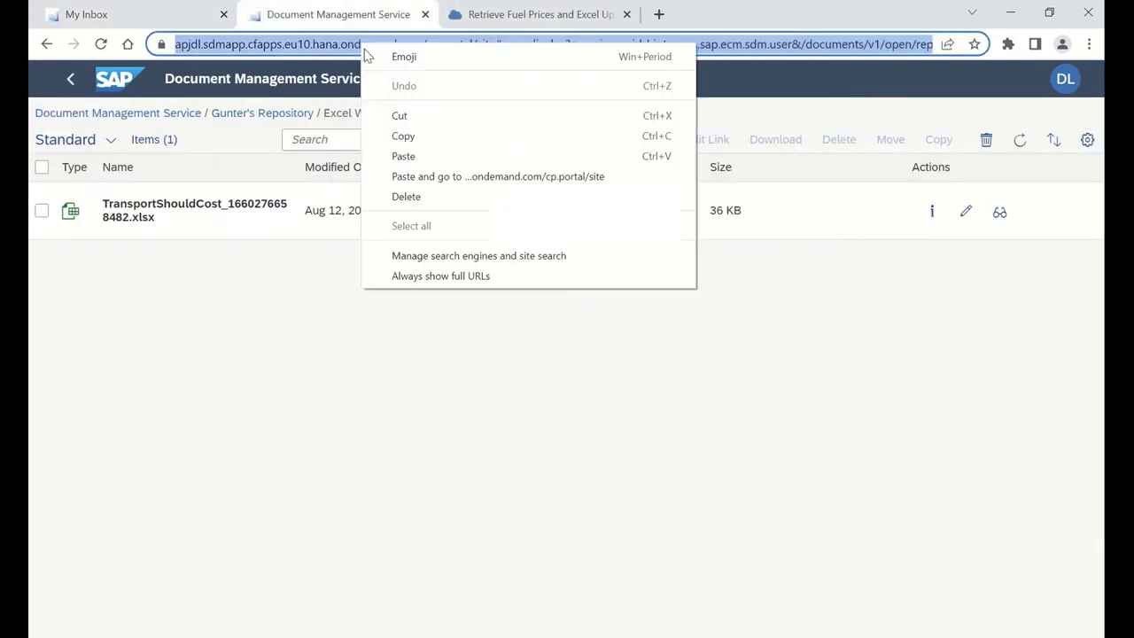
{"action": "left_click", "coordinate": [433, 176]}
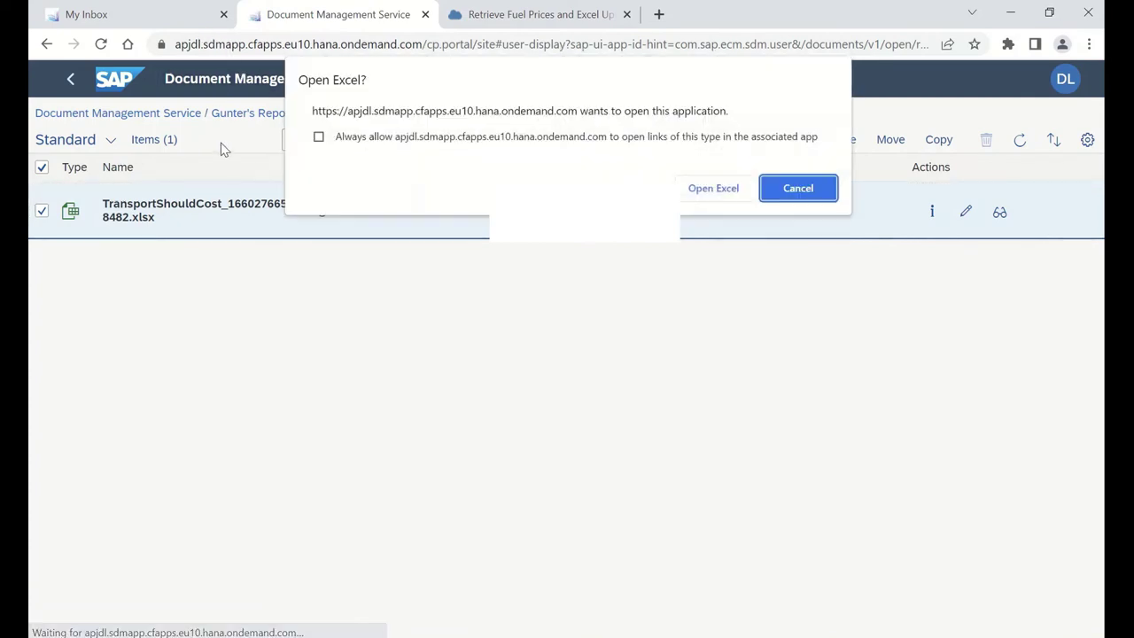
{"action": "left_click", "coordinate": [701, 189]}
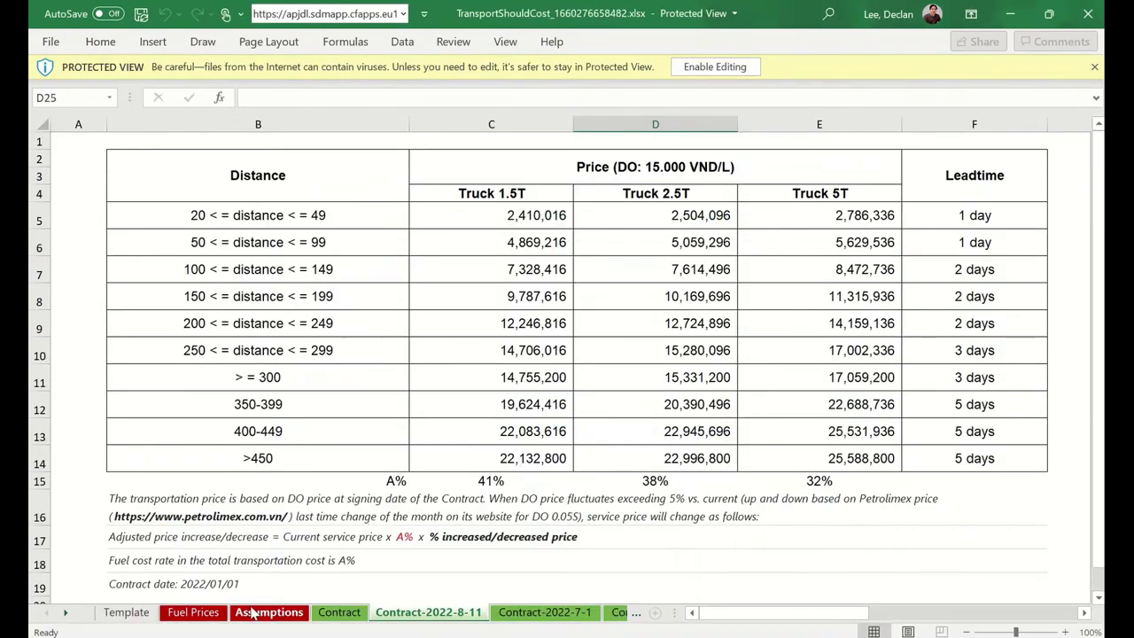
Review the Fuel Prices and Contract-2022-8-11 sheets, close Excel, and return to the approval form
{"action": "left_click", "coordinate": [208, 615]}
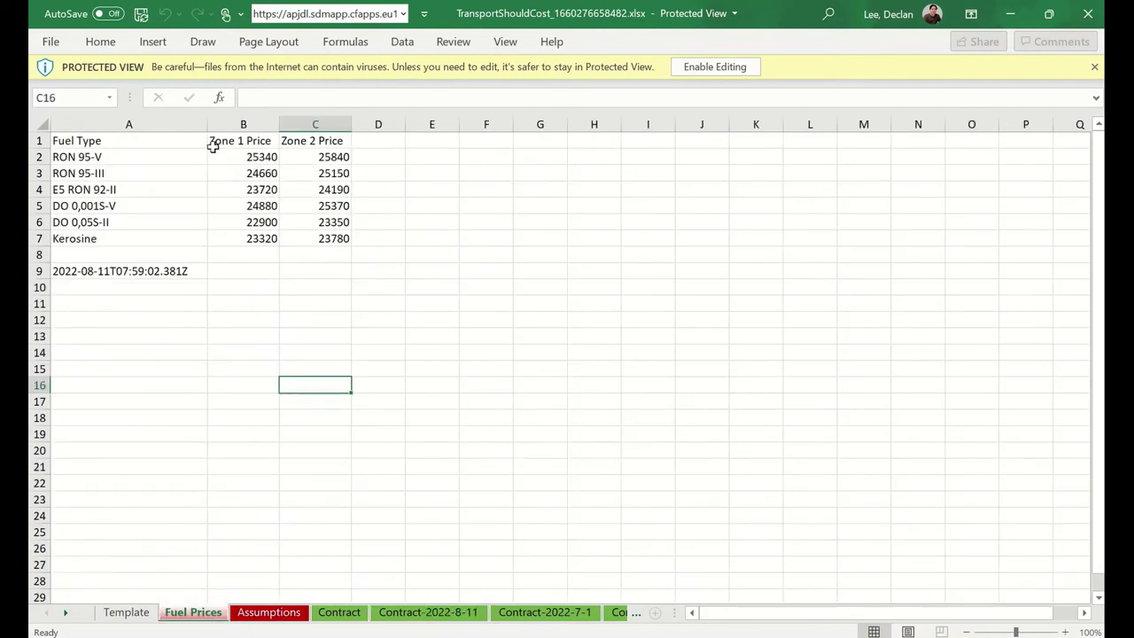
{"action": "left_click", "coordinate": [430, 616]}
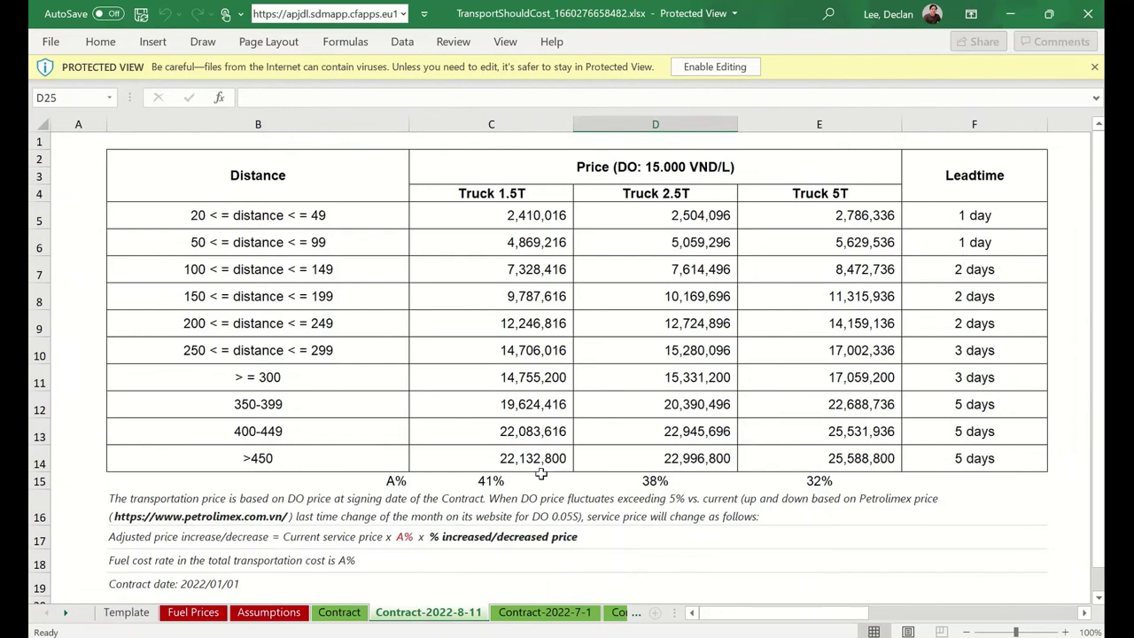
{"action": "left_click", "coordinate": [193, 612]}
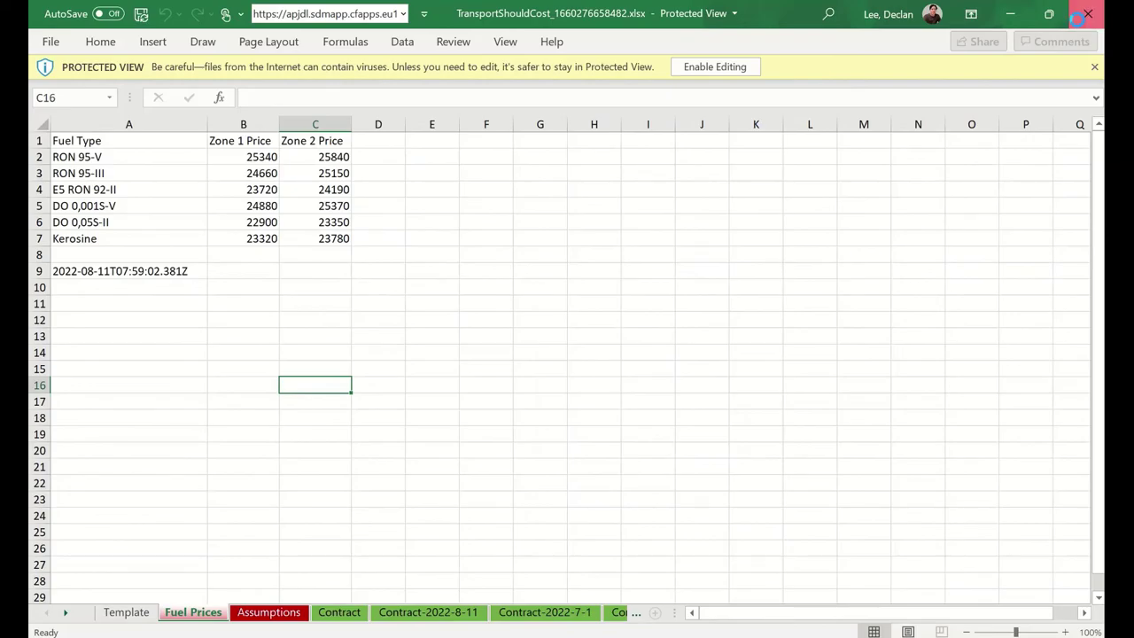
{"action": "left_click", "coordinate": [1088, 14]}
{"action": "left_click", "coordinate": [158, 14]}
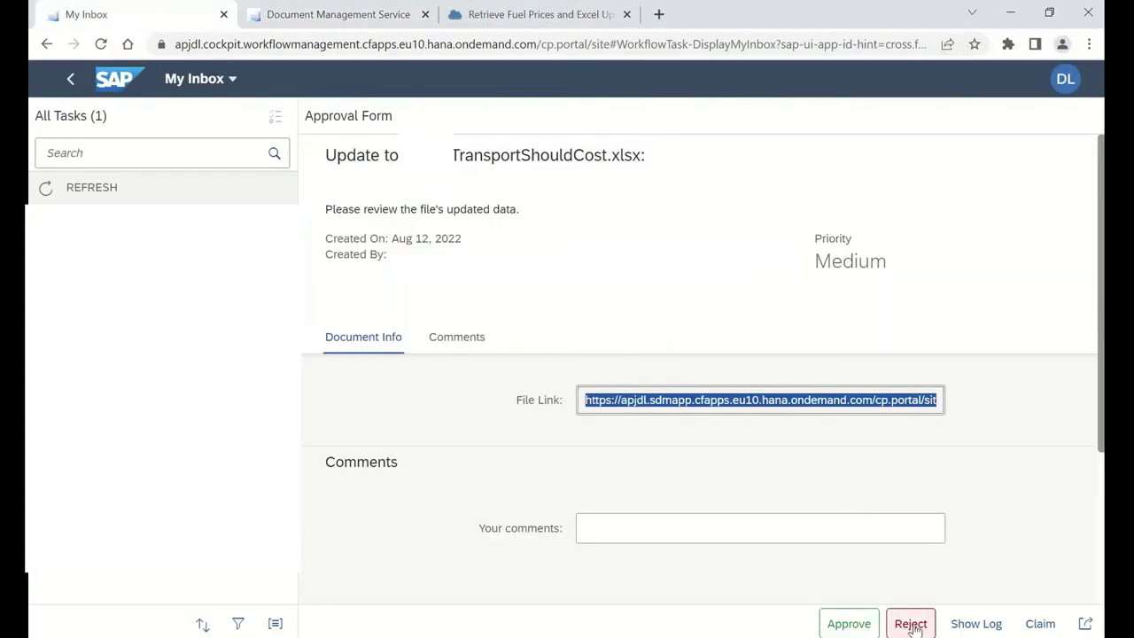
Approve the TransportShouldCost.xlsx update task and go back to the Excel Workflow folder
{"action": "left_click", "coordinate": [850, 624]}
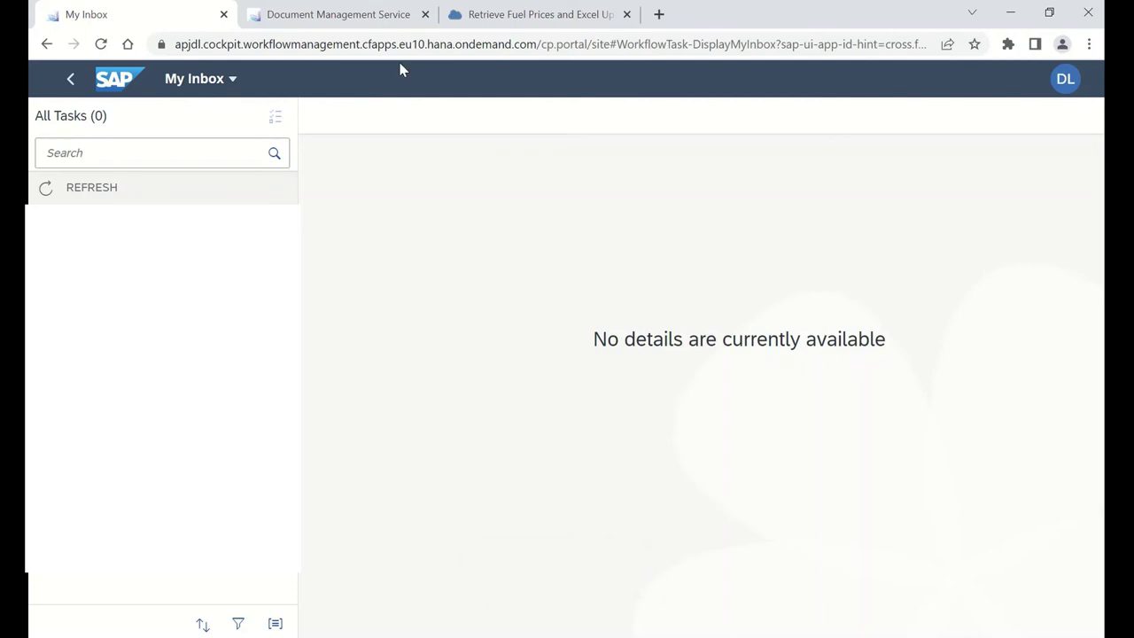
{"action": "left_click", "coordinate": [369, 15]}
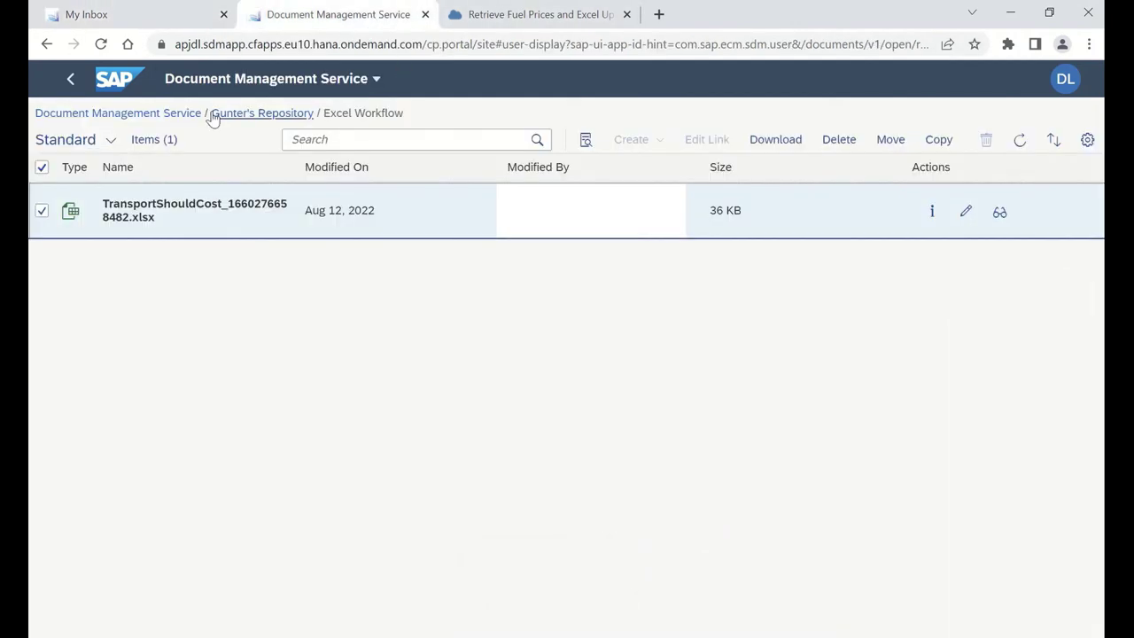
Refresh Excel Workflow to confirm TransportShouldCost is gone, then check it appears in Excel Approved
{"action": "left_click", "coordinate": [41, 211]}
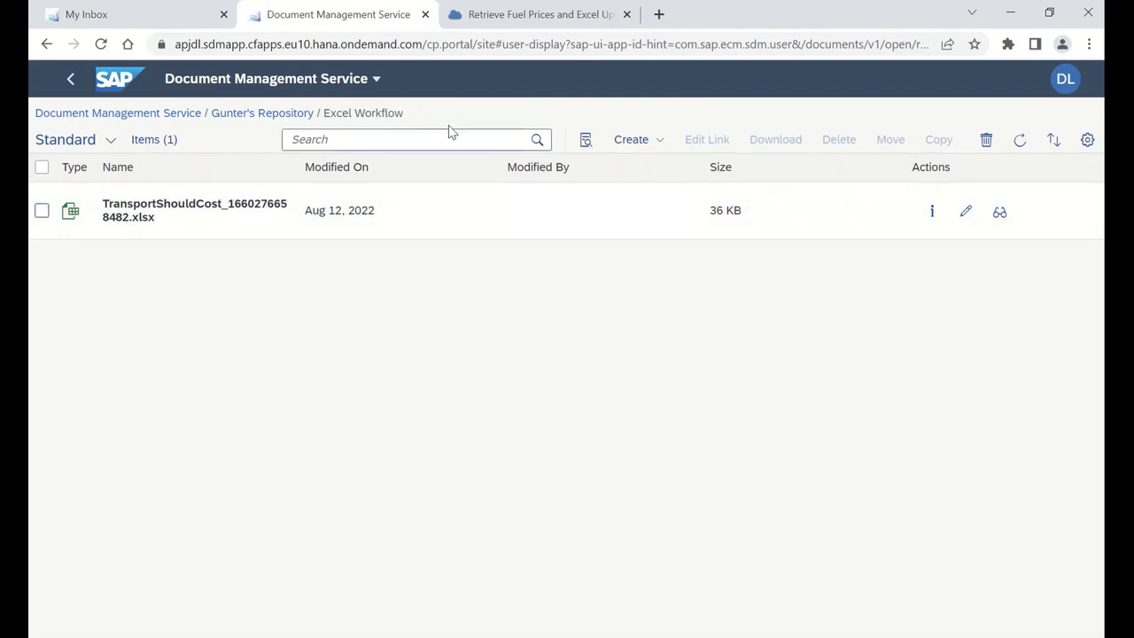
{"action": "left_click_drag", "start_coordinate": [325, 114], "coordinate": [426, 117]}
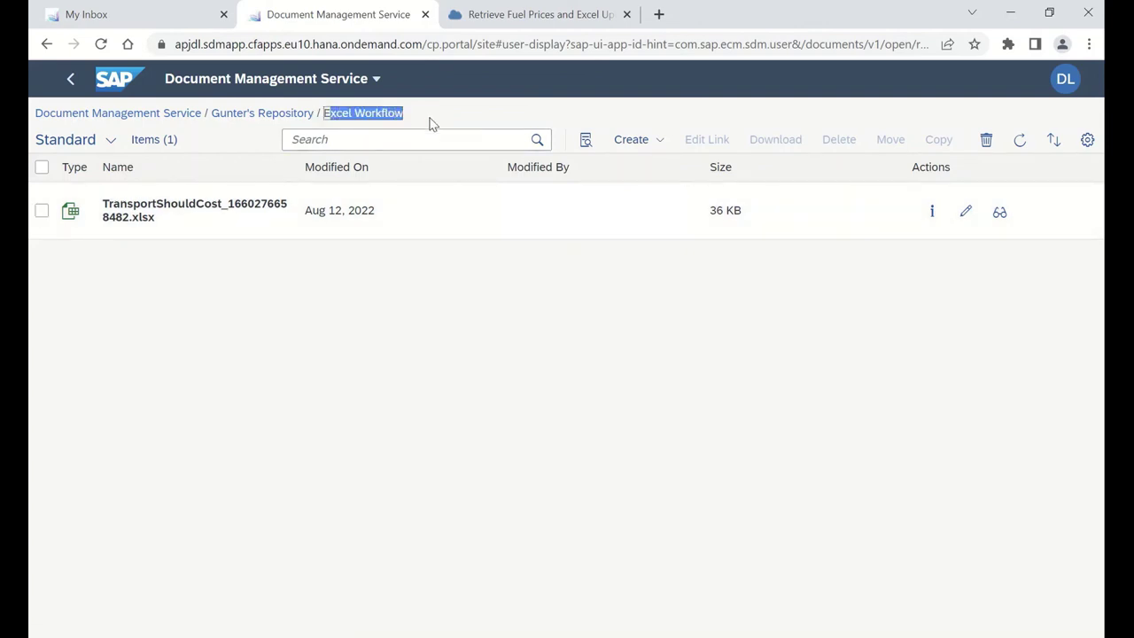
{"action": "left_click", "coordinate": [390, 113]}
{"action": "left_click", "coordinate": [1019, 142]}
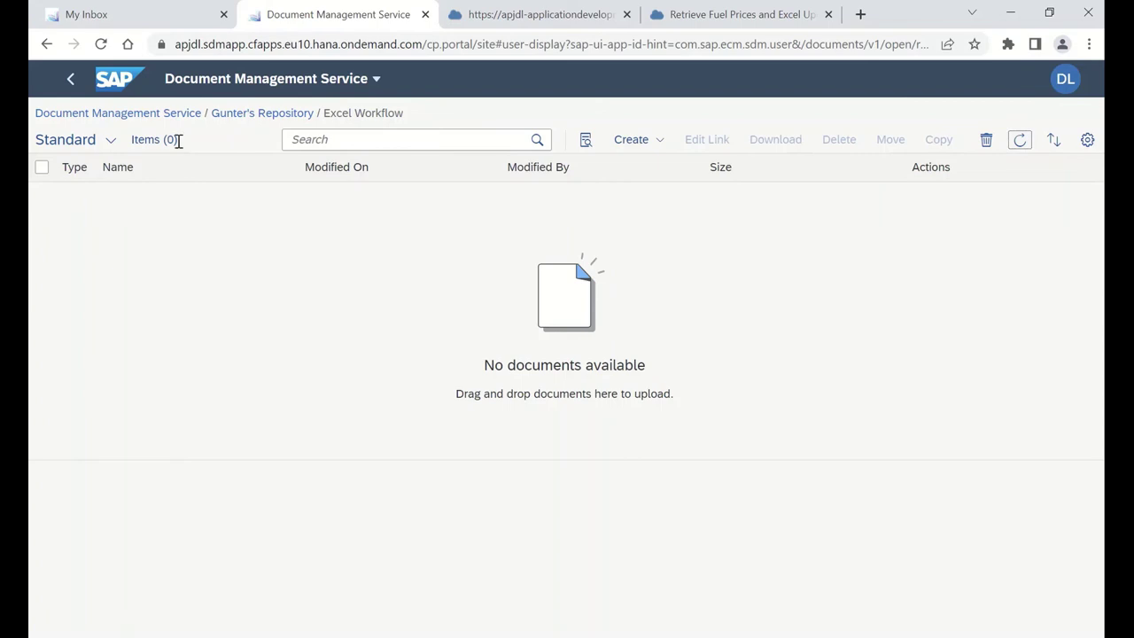
{"action": "left_click", "coordinate": [245, 114]}
{"action": "left_click", "coordinate": [188, 216]}
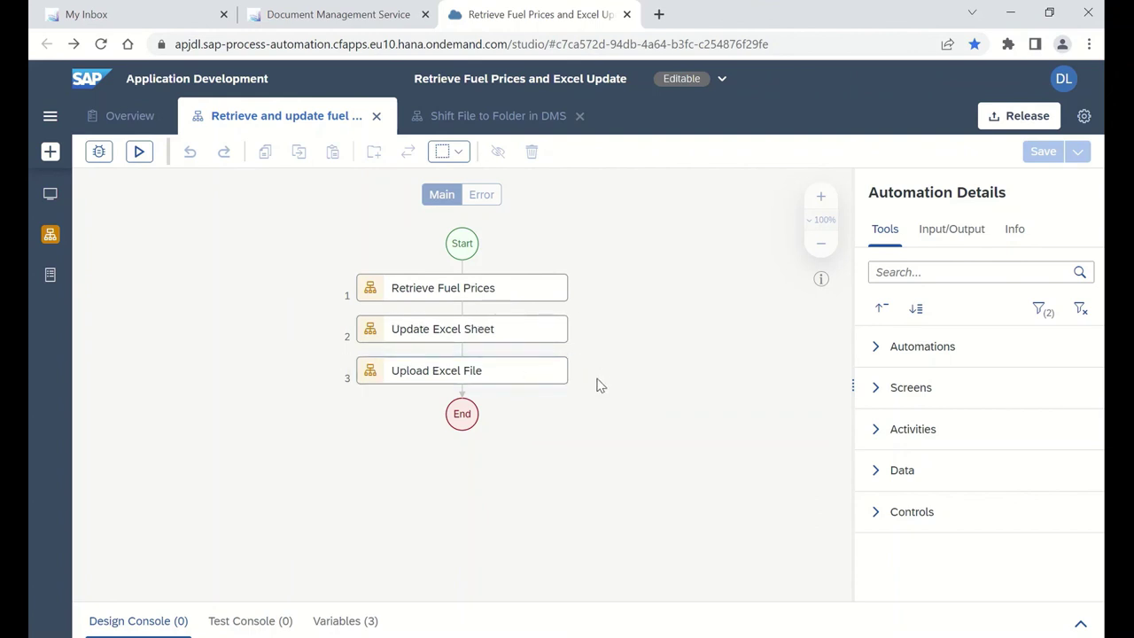
Return to My Inbox and verify no approval tasks remain
{"action": "left_click", "coordinate": [299, 16]}
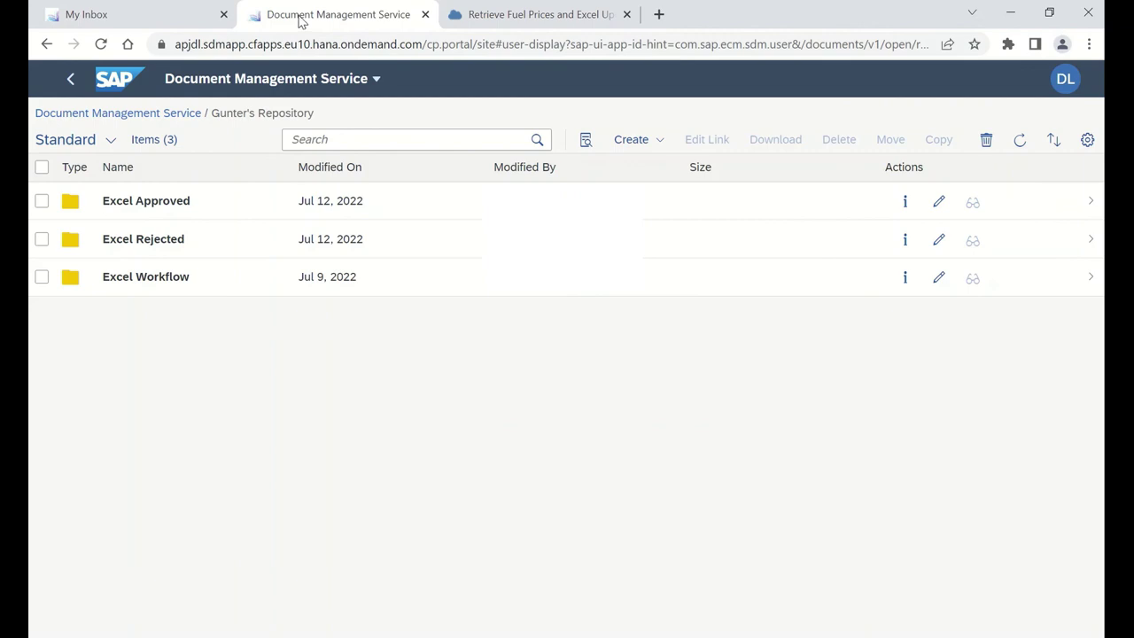
{"action": "left_click", "coordinate": [177, 16]}
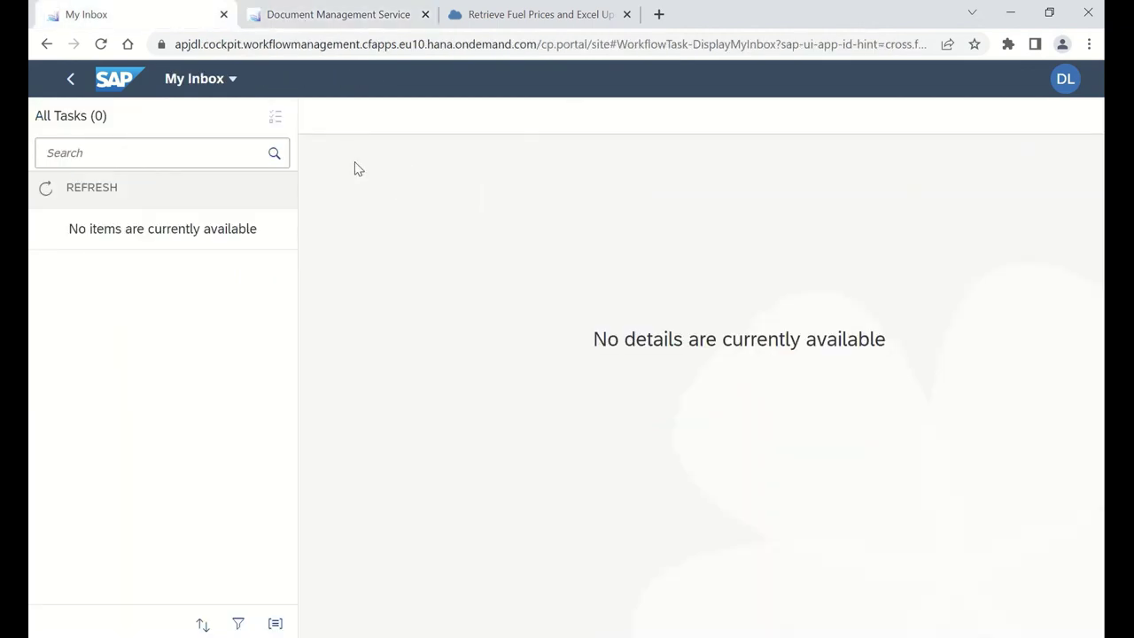